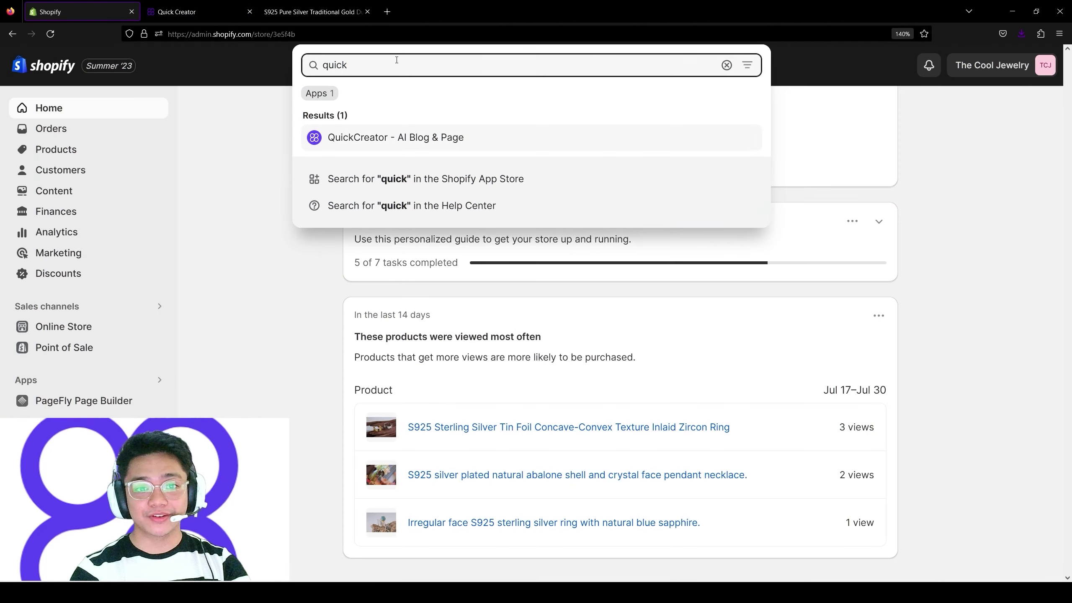
Step: Open QuickCreator - AI Blog & Page from the Shopify search results and start a blog post from a Shopify product
{"action": "left_click", "coordinate": [394, 146]}
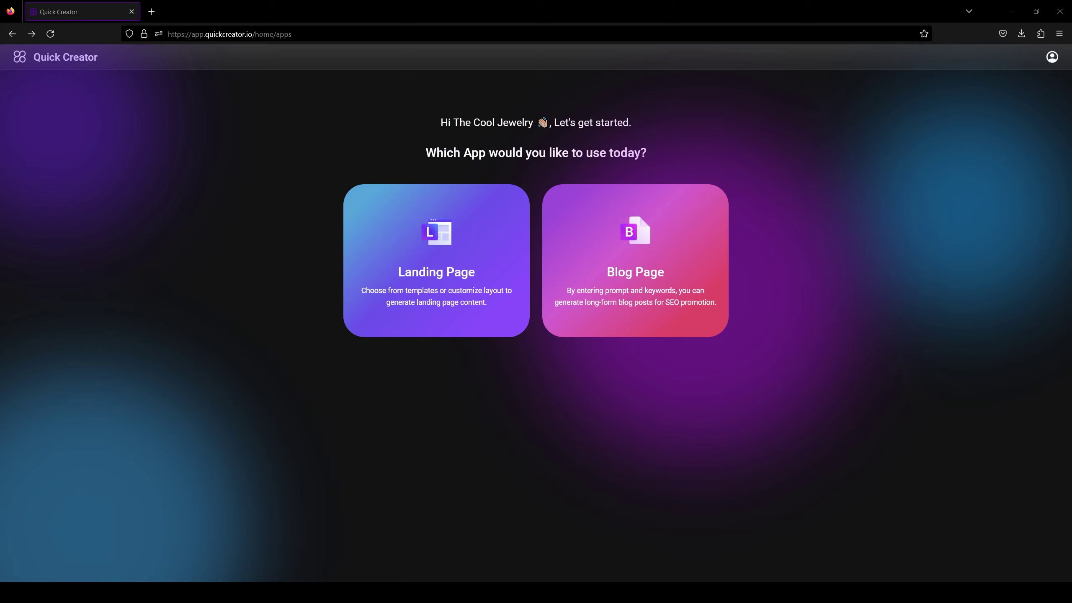
{"action": "left_click", "coordinate": [688, 299]}
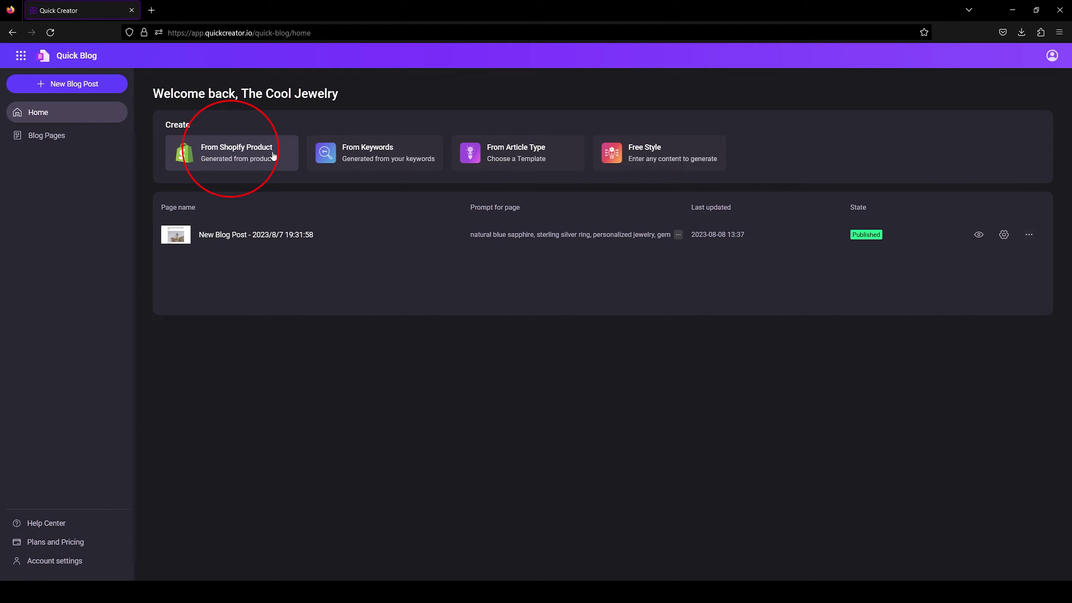
{"action": "left_click", "coordinate": [285, 147]}
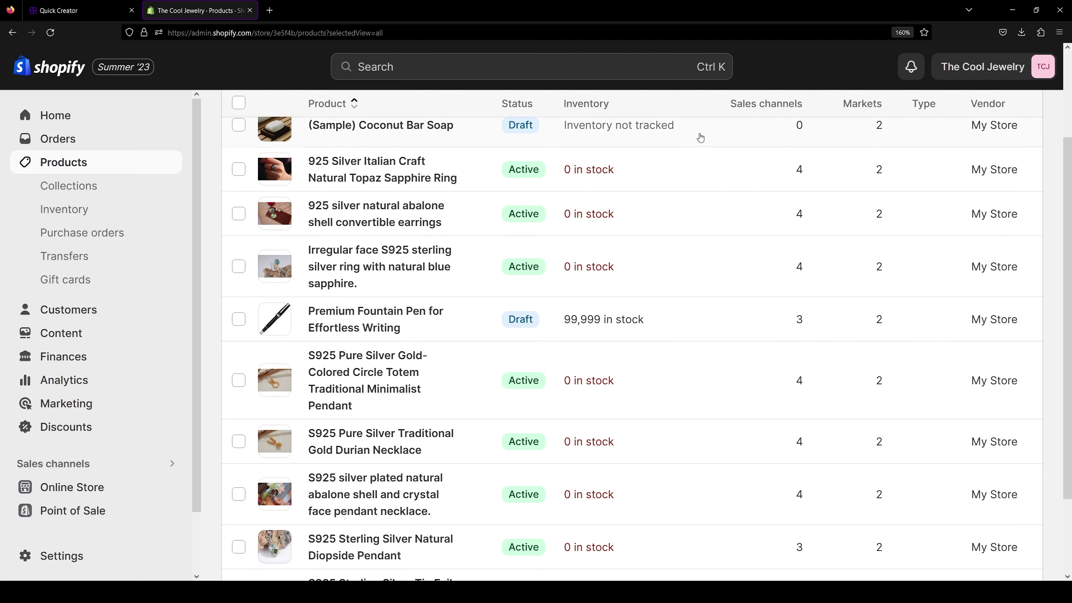
Step: Return to the Quick Creator blog wizard and select S925 Sterling Silver Natural Diopside Pendant as the product
{"action": "left_click", "coordinate": [80, 10]}
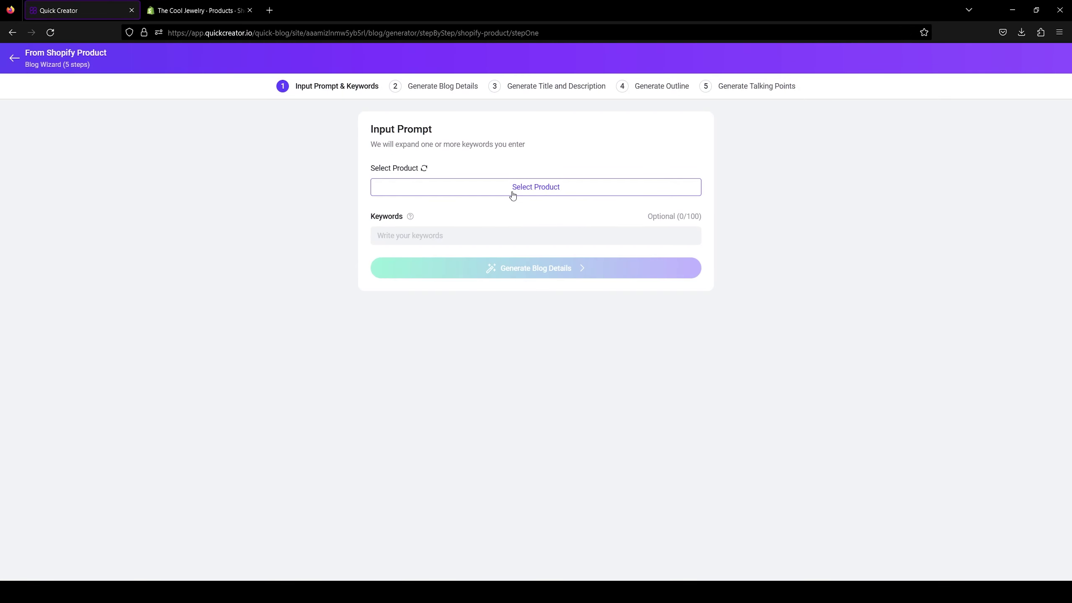
{"action": "left_click", "coordinate": [512, 192]}
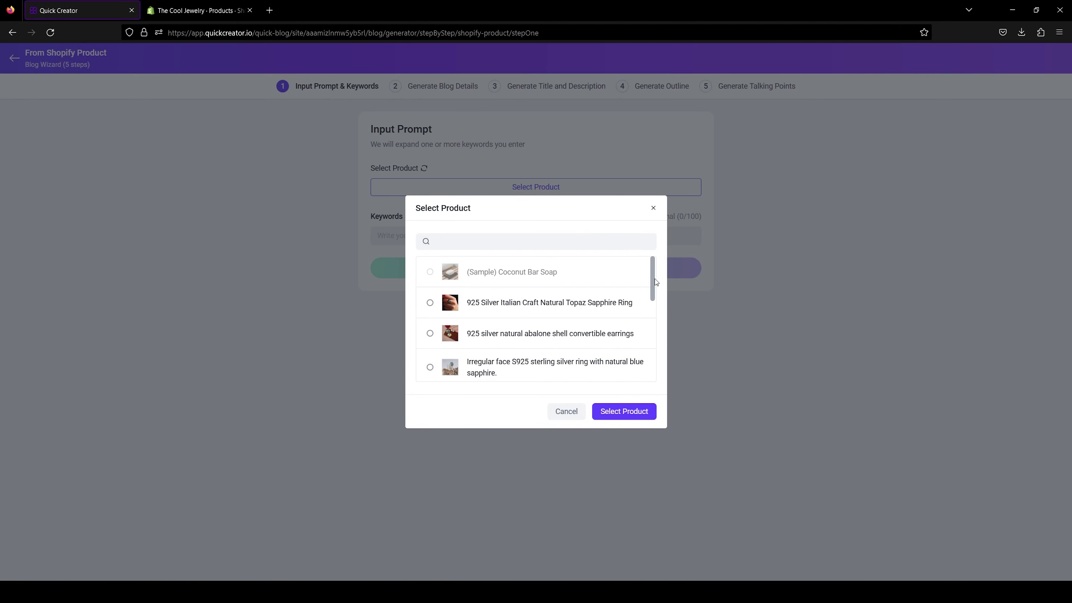
{"action": "scroll", "coordinate": [657, 284], "scroll_direction": "down", "scroll_amount": 1}
{"action": "left_click_drag", "start_coordinate": [655, 283], "coordinate": [655, 366]}
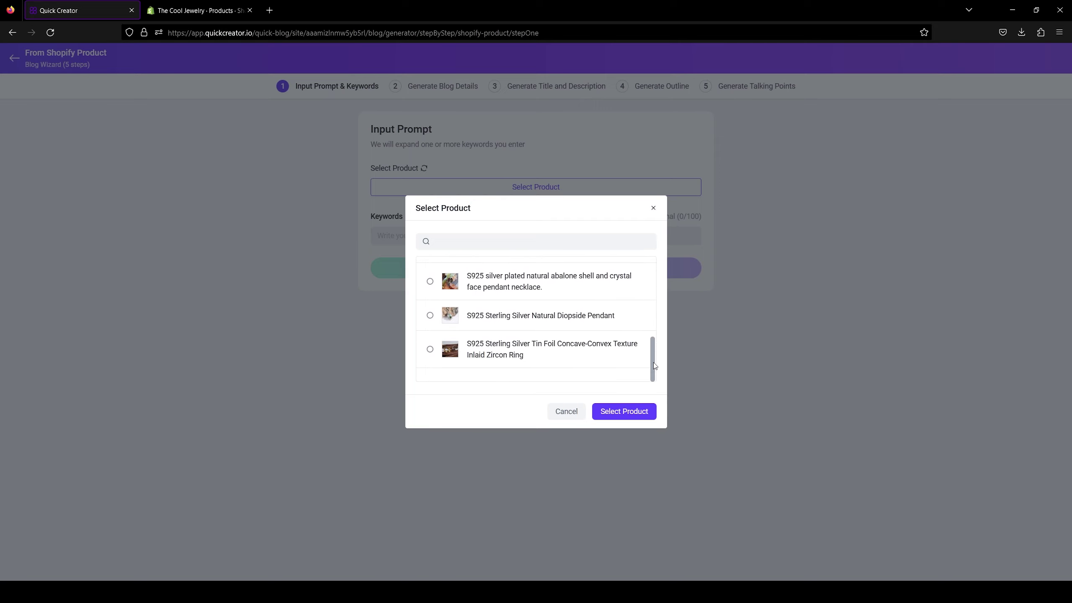
{"action": "left_click", "coordinate": [615, 325]}
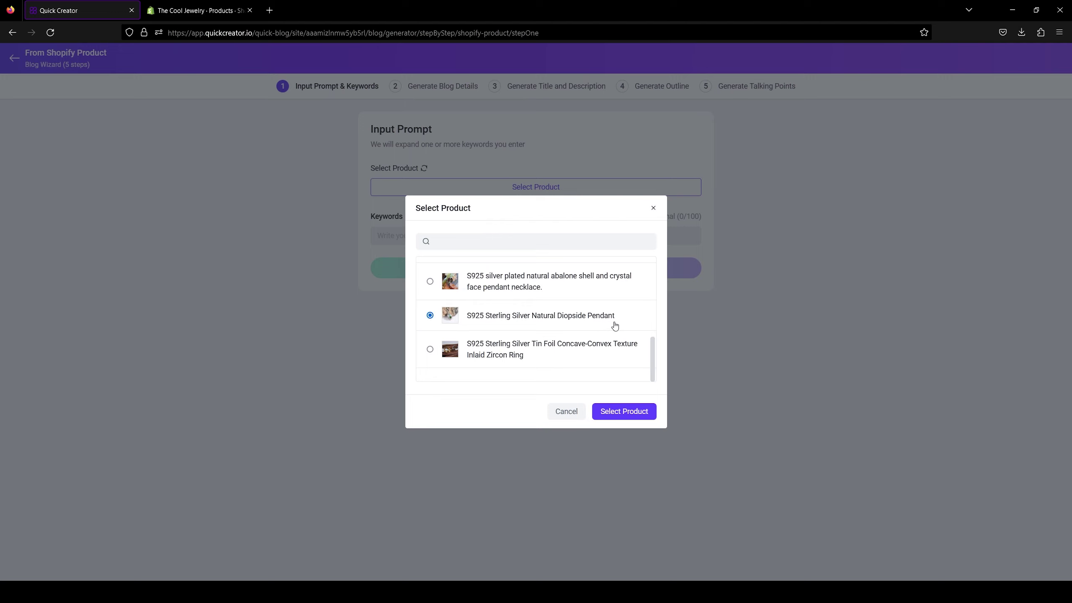
{"action": "left_click", "coordinate": [648, 417]}
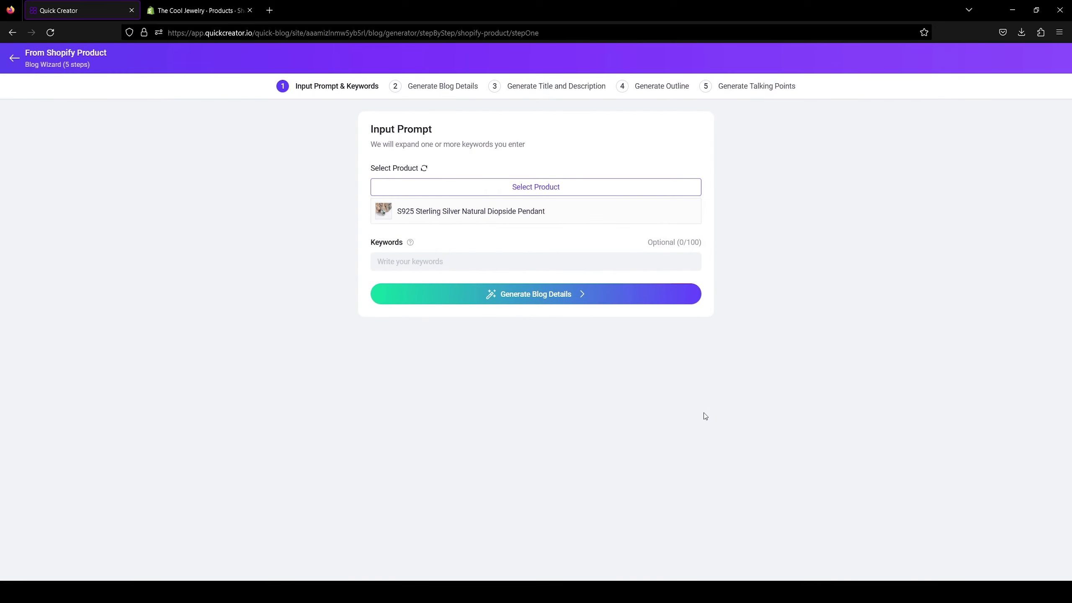
Step: Enter the keywords "jewelry, accessory, pendants" and generate the blog details
{"action": "left_click", "coordinate": [522, 267]}
{"action": "type", "text": "jewelr"}
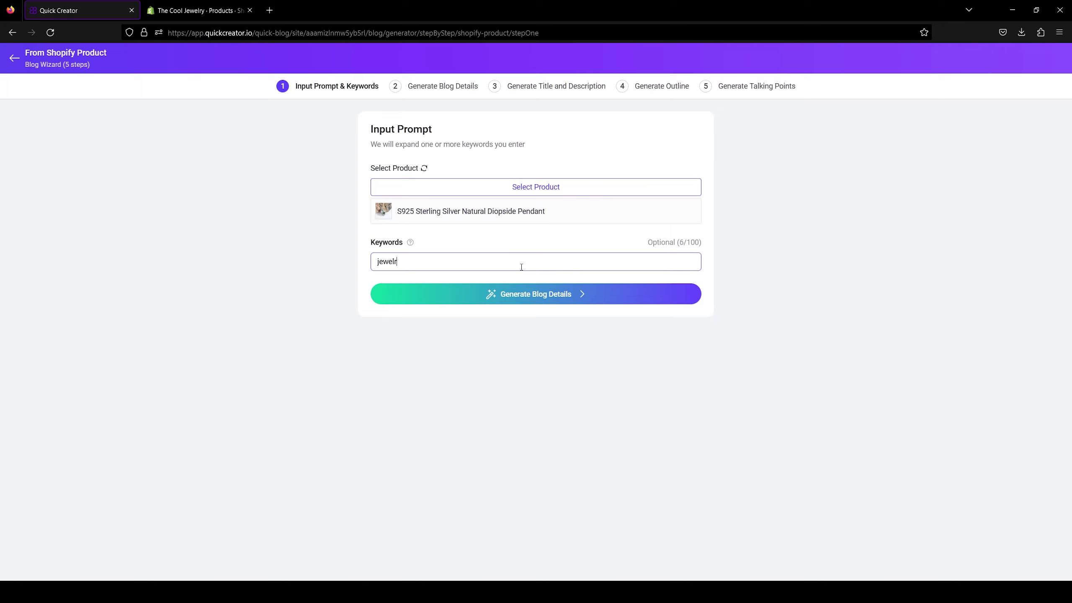
{"action": "type", "text": "y, accessory, pendants"}
{"action": "left_click", "coordinate": [526, 298]}
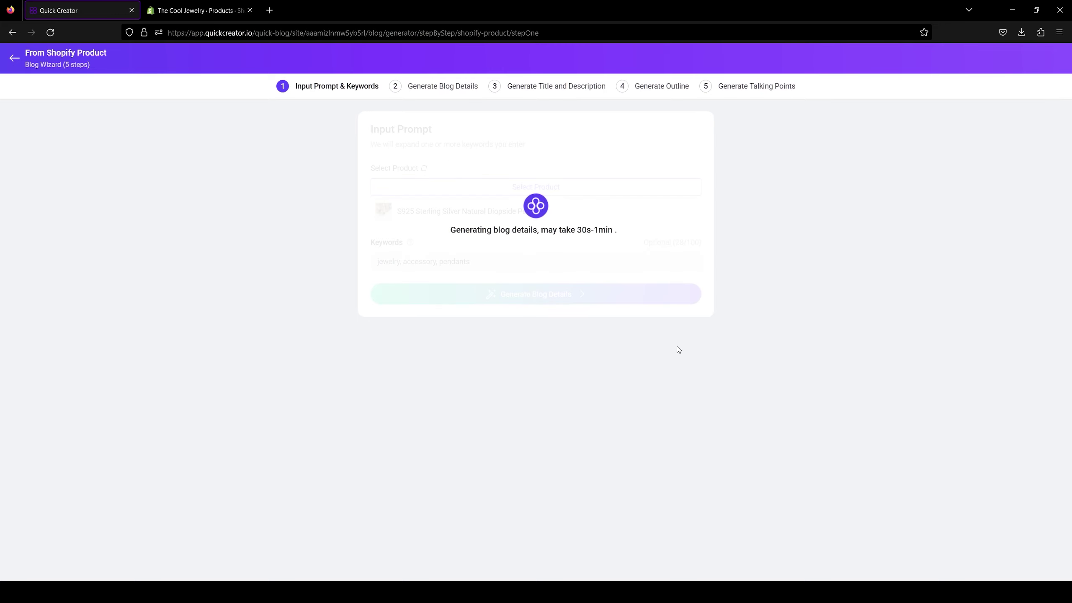
Step: Delete the last sentence of the product description, starting with "Whether worn on its own", from the blog details
{"action": "key", "text": "ctrl+plus"}
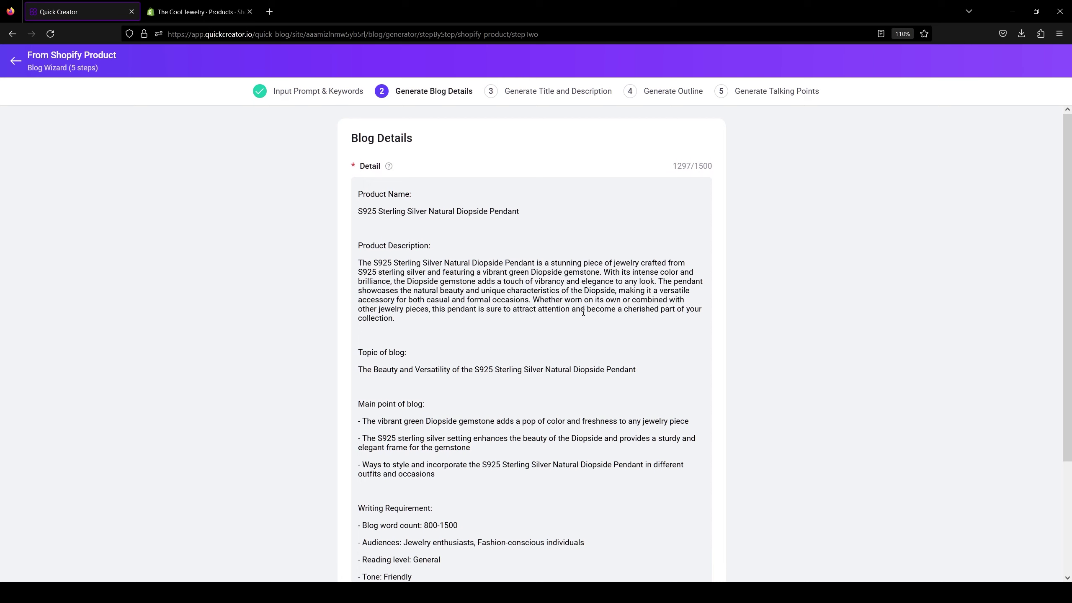
{"action": "triple_click", "coordinate": [599, 320]}
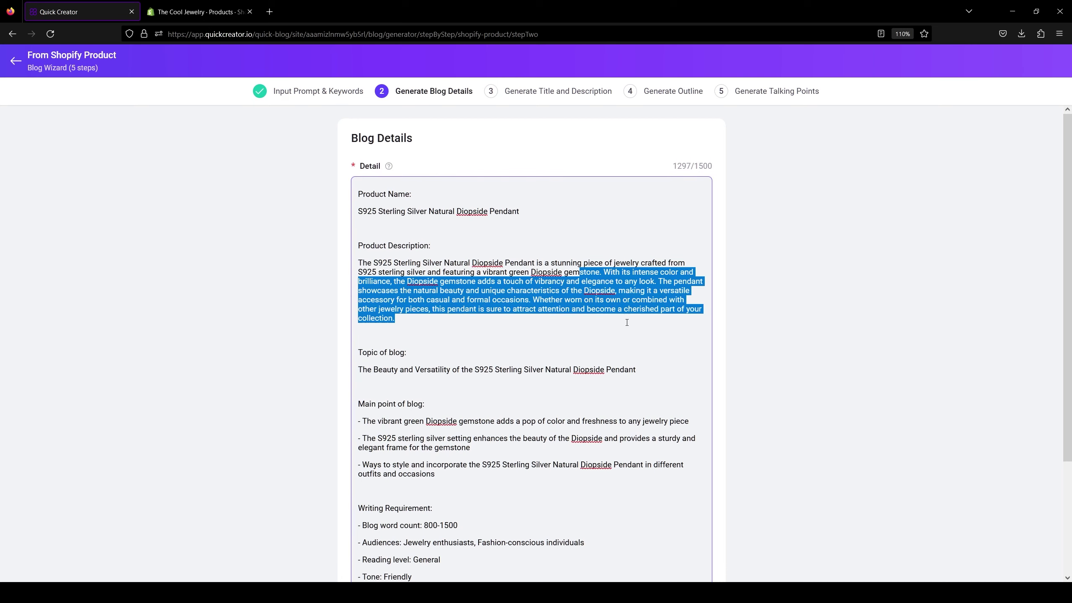
{"action": "left_click", "coordinate": [589, 304]}
{"action": "left_click_drag", "start_coordinate": [534, 300], "coordinate": [569, 319]}
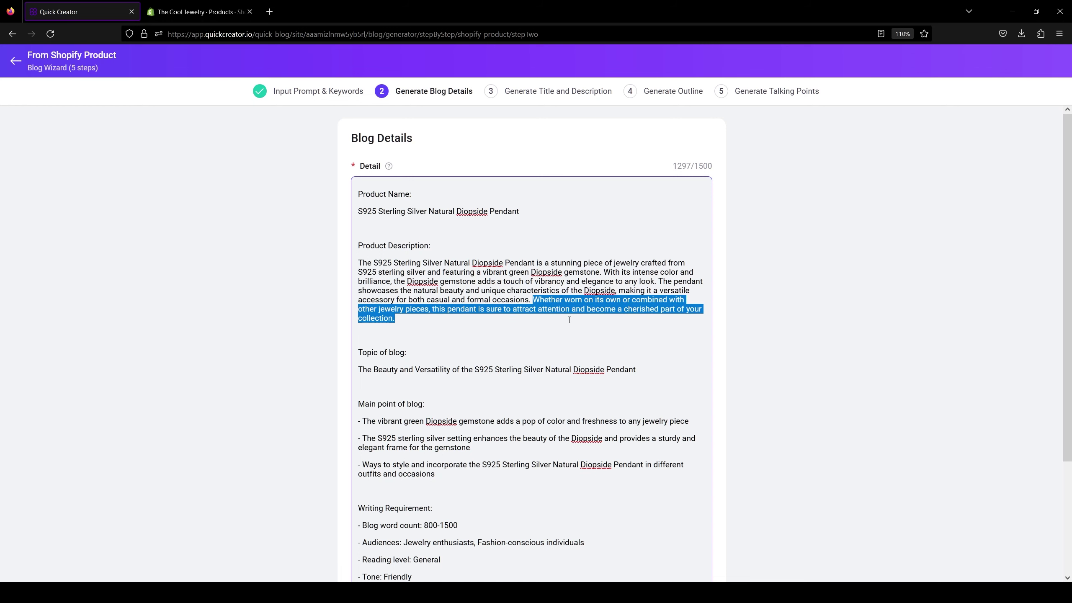
{"action": "key", "text": "BackSpace"}
Step: Add "-Where it comes from and how the diopside gemstones are extracted" as the last main point of the blog
{"action": "scroll", "coordinate": [584, 303], "scroll_direction": "down", "scroll_amount": 1}
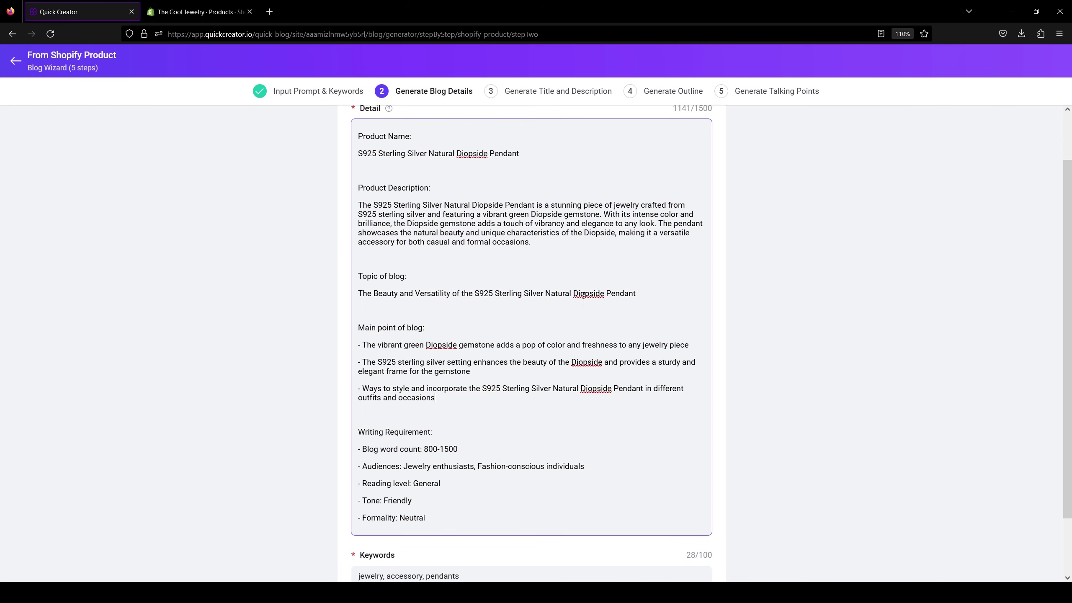
{"action": "key", "text": "Return"}
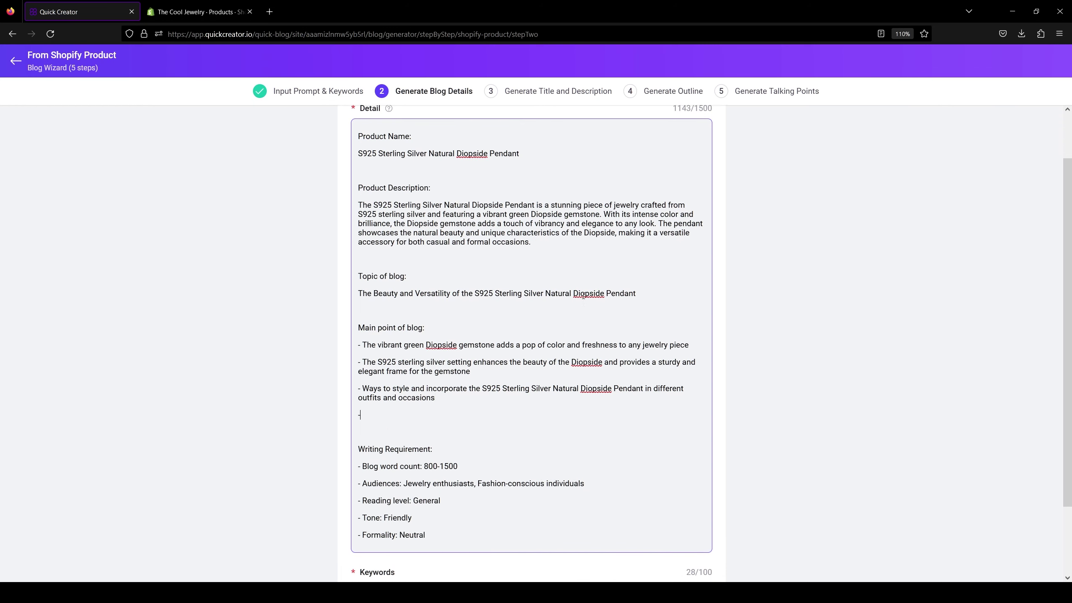
{"action": "type", "text": "-Where it comes from and how the dopsi"}
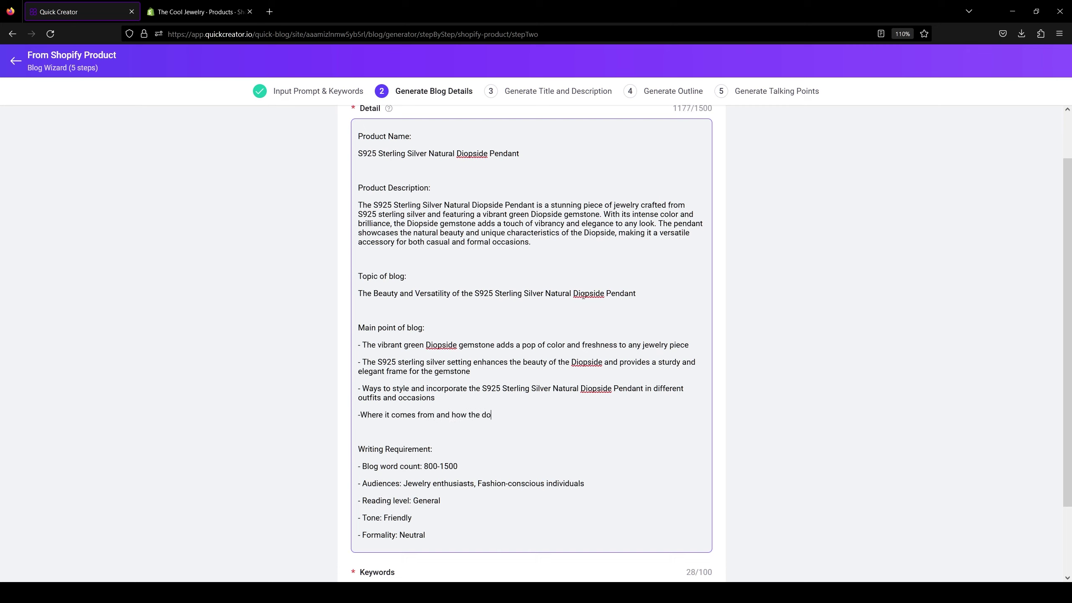
{"action": "key", "text": "BackSpace"}
{"action": "key", "text": "BackSpace"}
{"action": "key", "text": "BackSpace"}
{"action": "key", "text": "BackSpace"}
{"action": "type", "text": "iopside gemstones are extracted"}
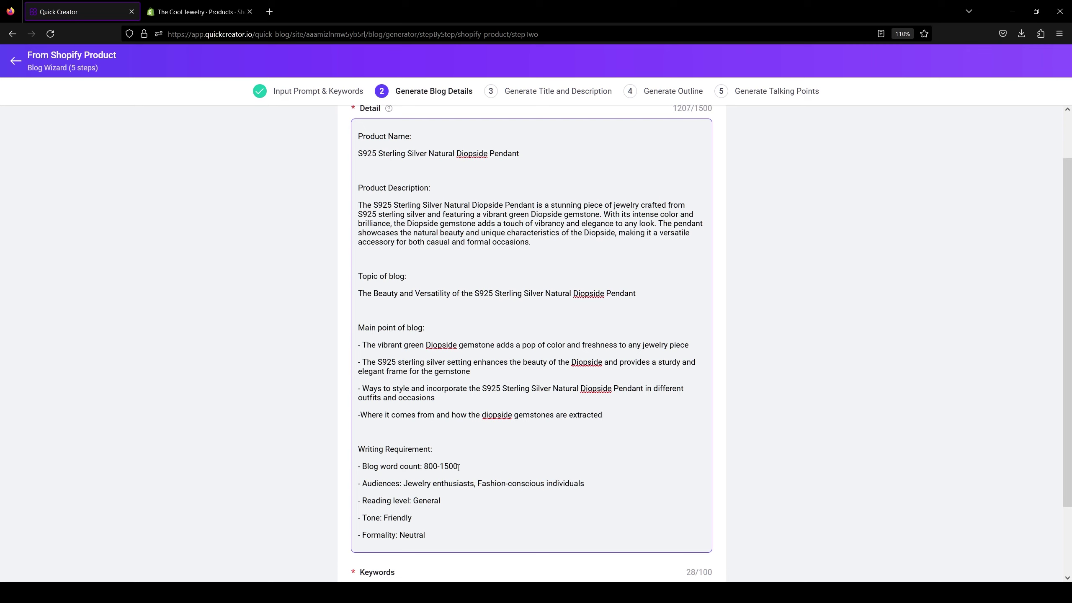
Step: Set the blog word count to 500-800 in the writing requirements and generate the title and description
{"action": "left_click_drag", "start_coordinate": [459, 467], "coordinate": [441, 467]}
{"action": "type", "text": "500"}
{"action": "key", "text": "BackSpace"}
{"action": "type", "text": "800"}
{"action": "scroll", "coordinate": [601, 486], "scroll_direction": "down", "scroll_amount": 3}
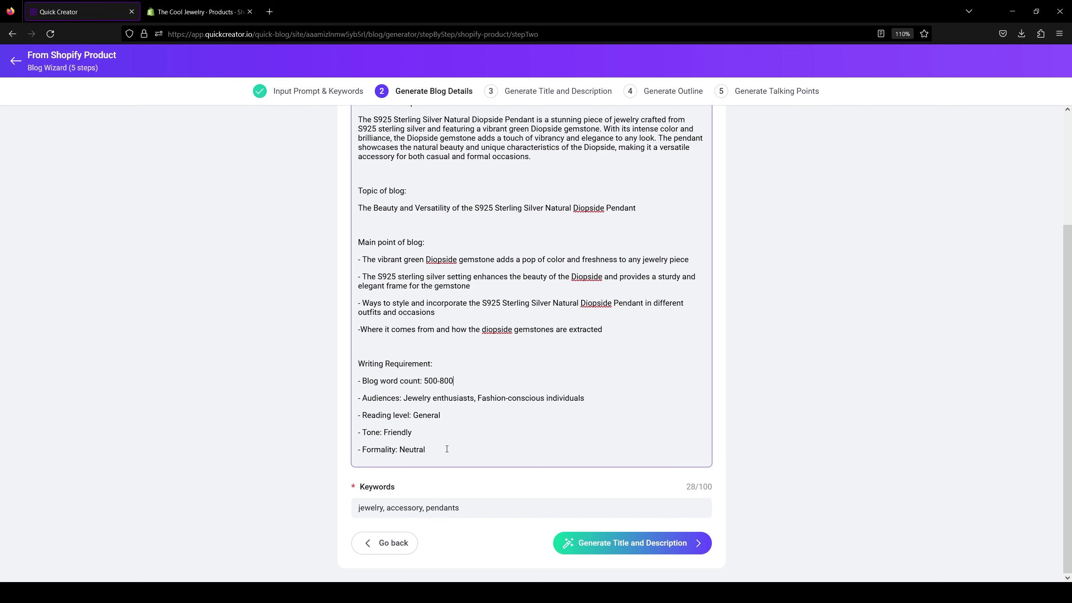
{"action": "left_click", "coordinate": [660, 550]}
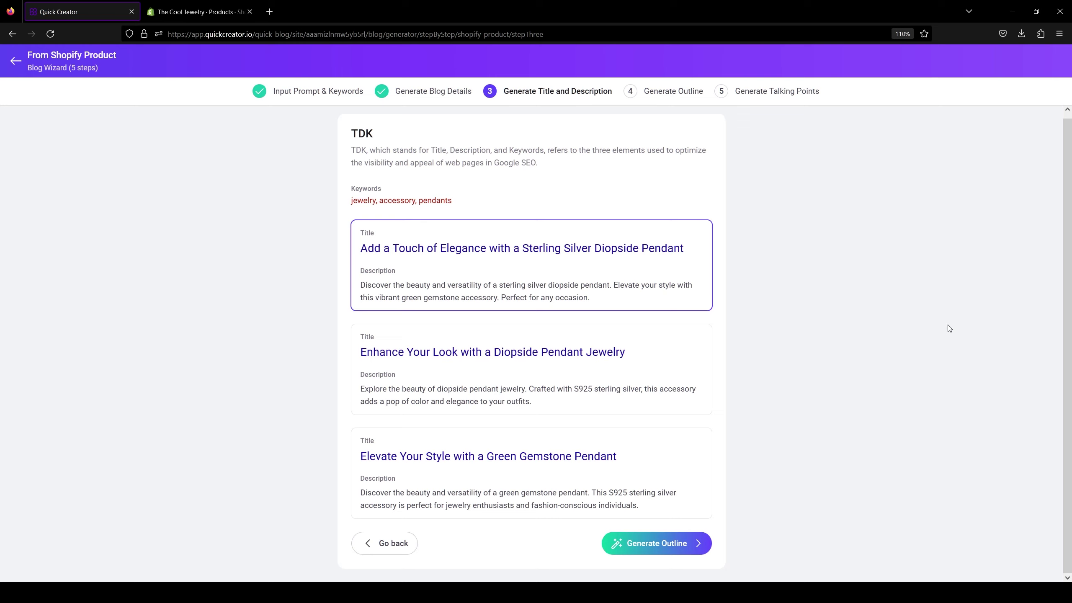
Step: Open the first title and description option for editing and save it with its existing wording
{"action": "mouse_move", "coordinate": [695, 247]}
{"action": "left_click", "coordinate": [699, 233]}
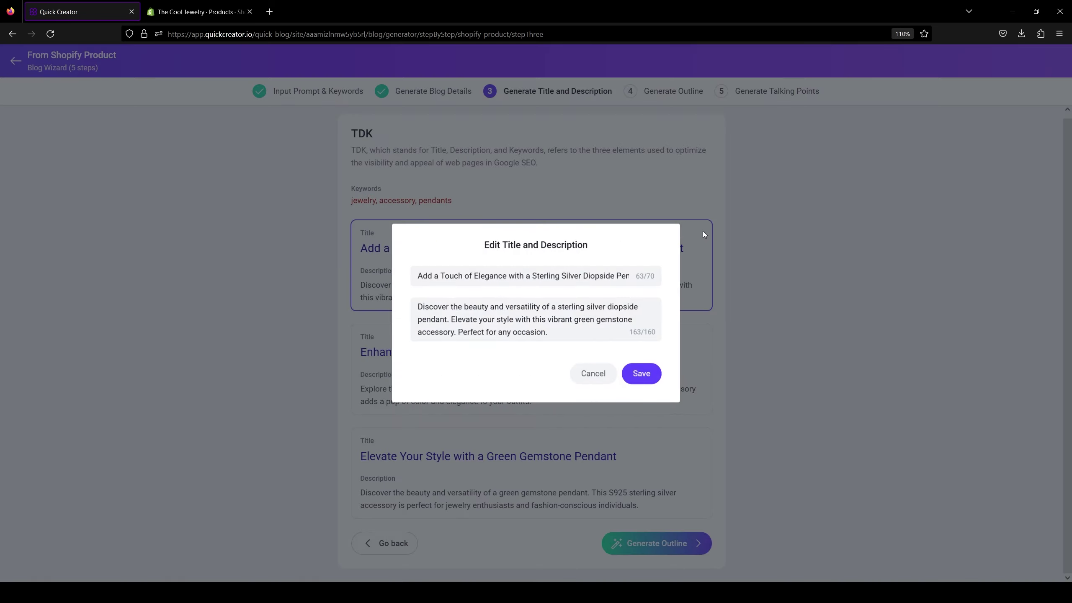
{"action": "left_click", "coordinate": [573, 336]}
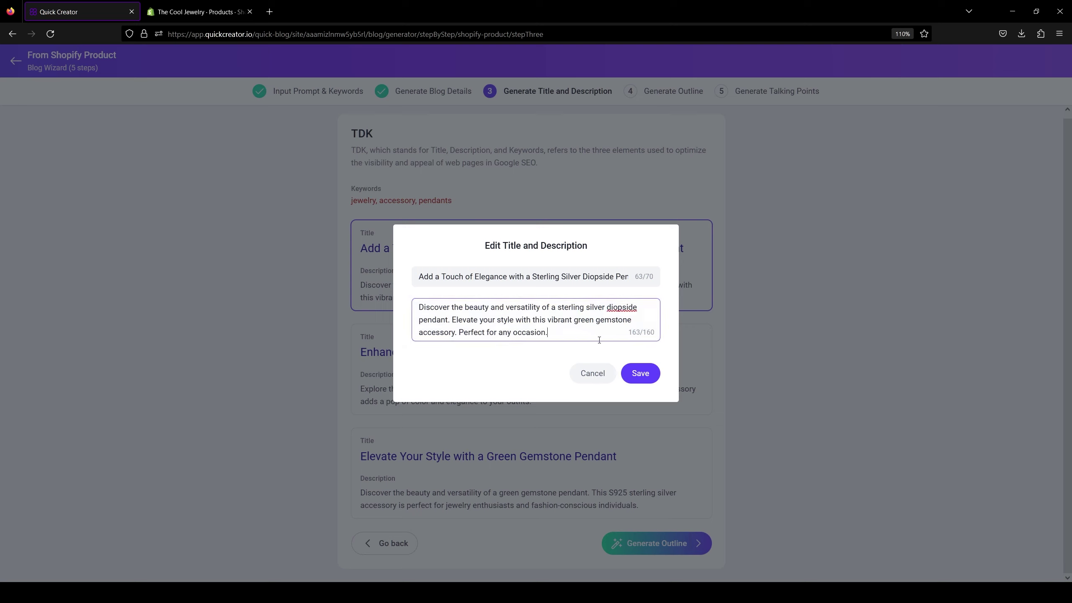
{"action": "left_click", "coordinate": [639, 372]}
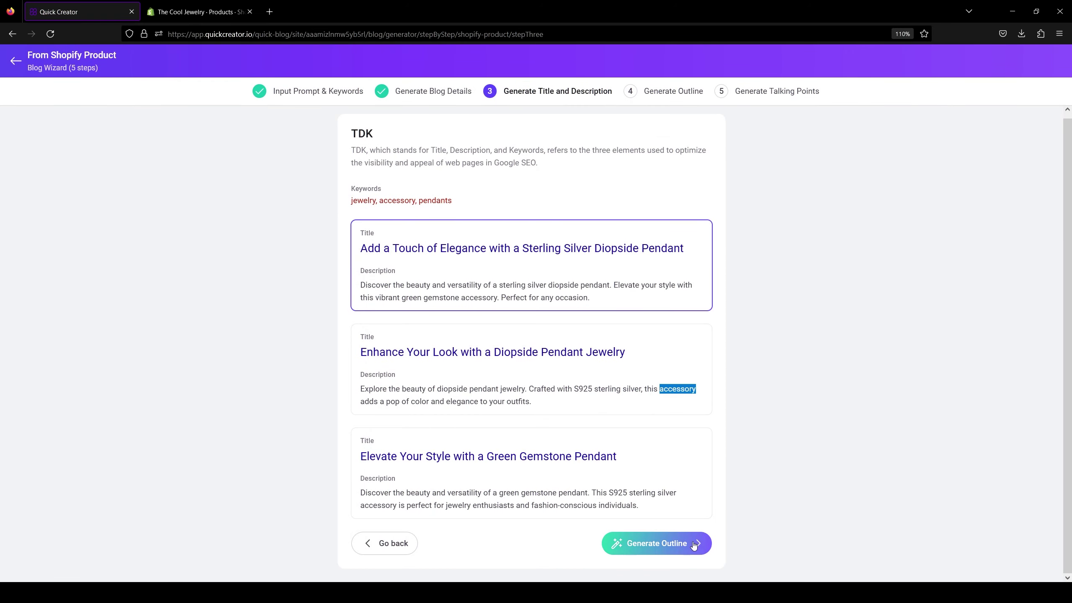
Step: Generate the outline and move "Styling the Pendant" below "Origin and Extraction of Diopside Gemstones"
{"action": "left_click", "coordinate": [694, 546]}
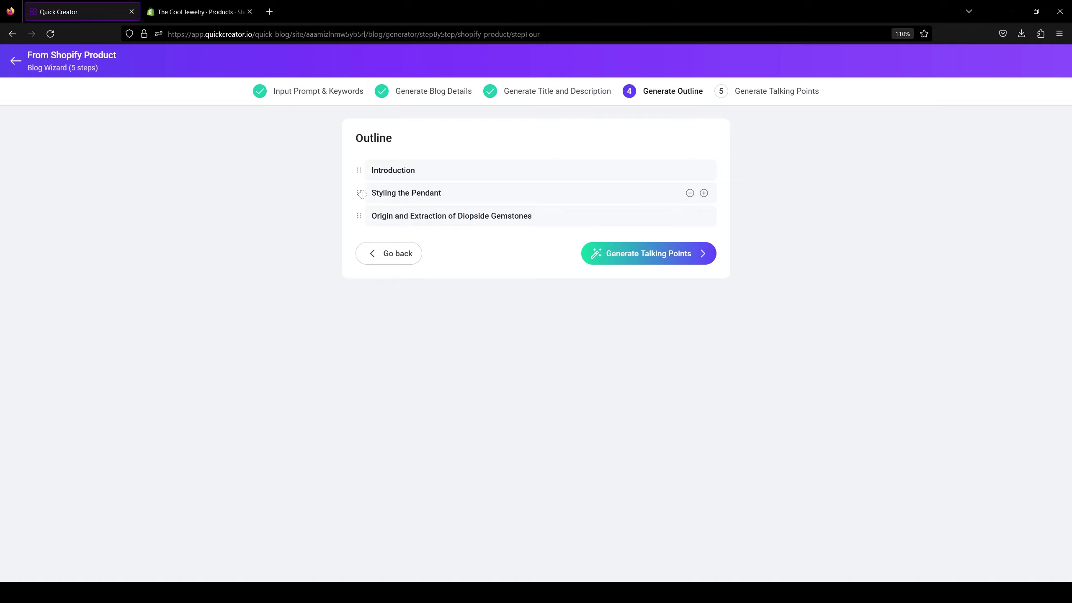
{"action": "left_click_drag", "start_coordinate": [360, 193], "coordinate": [359, 216]}
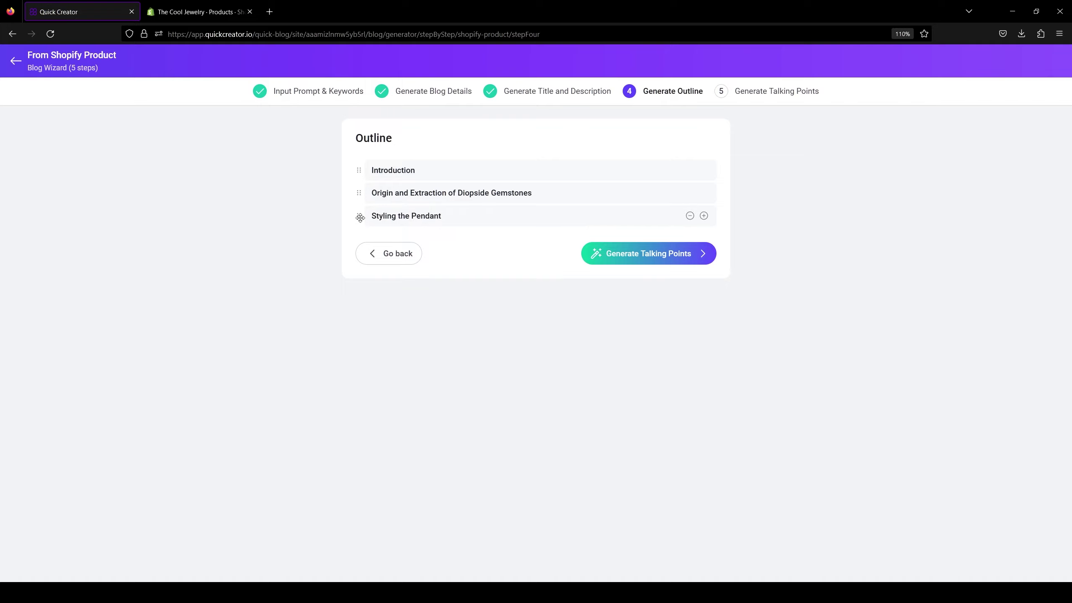
Step: Add "Best Outfits for the Pendant" as the last outline section and generate the talking points
{"action": "left_click", "coordinate": [704, 216]}
{"action": "left_click", "coordinate": [659, 240]}
{"action": "type", "text": "Best Out"}
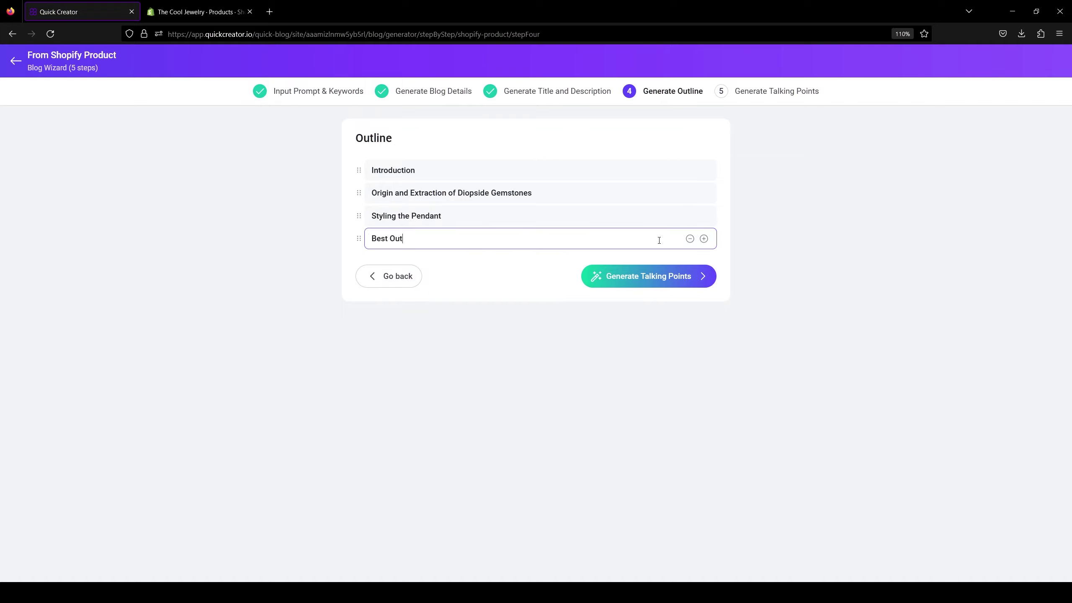
{"action": "type", "text": "fits for the Pendant"}
{"action": "left_click", "coordinate": [649, 276]}
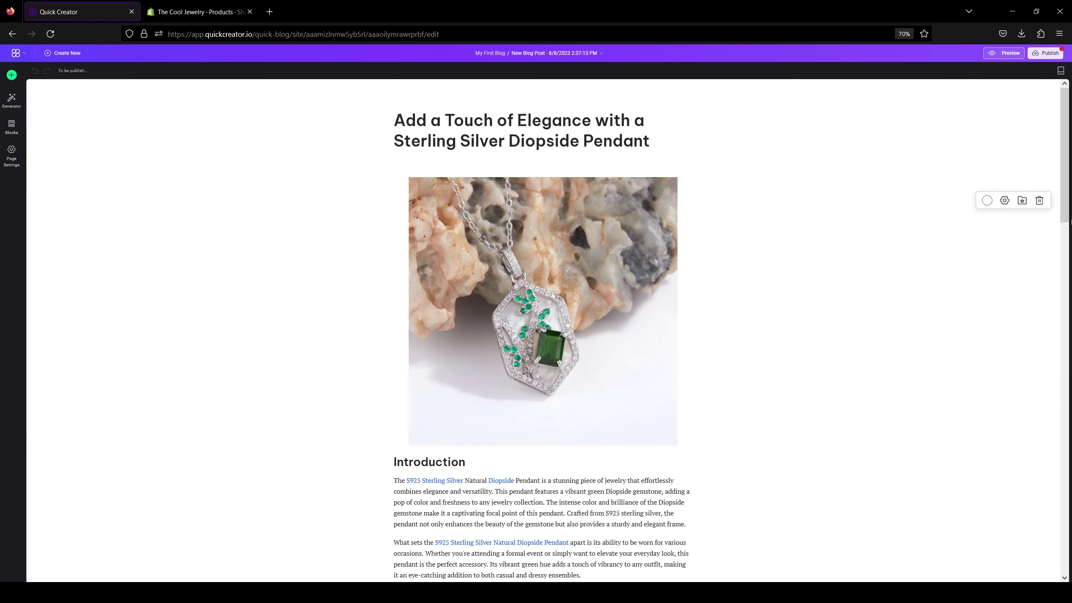
Step: Delete the paragraph starting "When it comes to formal occasions" from the Styling the Pendant section
{"action": "left_click_drag", "start_coordinate": [1068, 217], "coordinate": [845, 347]}
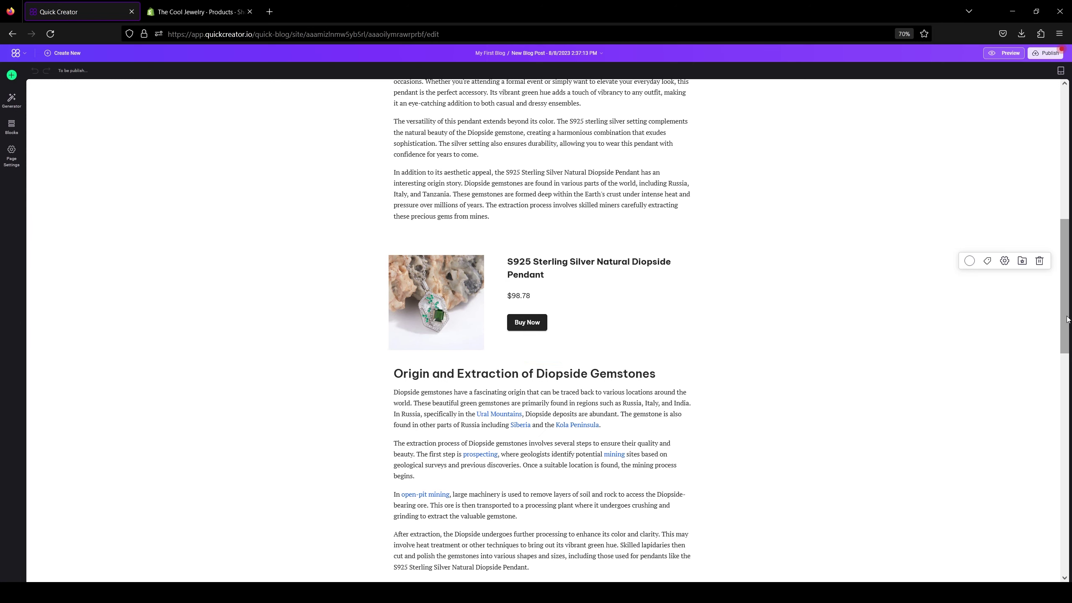
{"action": "scroll", "coordinate": [1068, 329], "scroll_direction": "down", "scroll_amount": 1}
{"action": "scroll", "coordinate": [1068, 359], "scroll_direction": "down", "scroll_amount": 2}
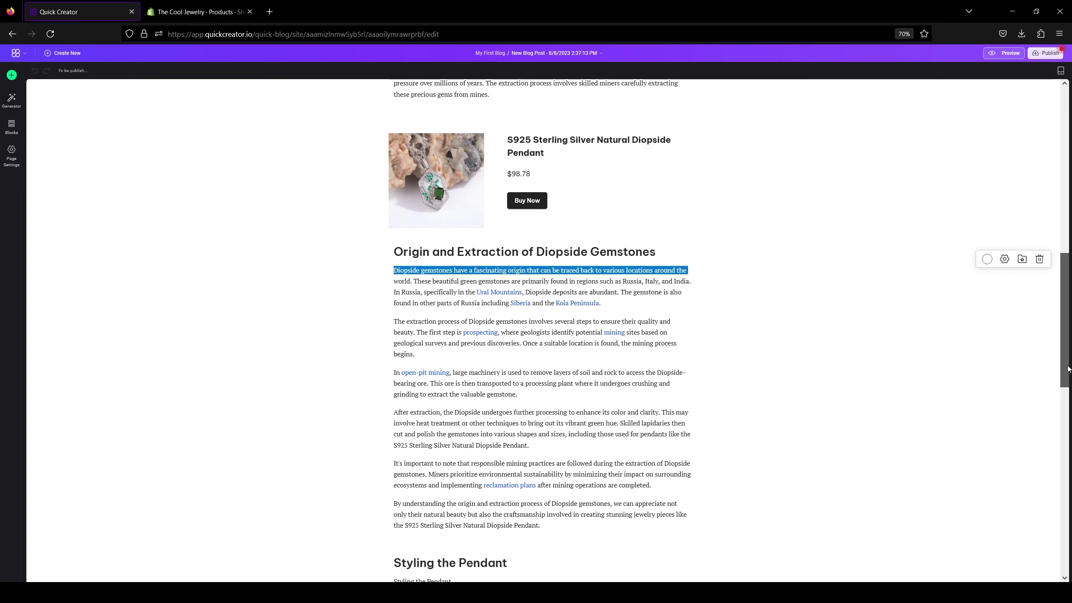
{"action": "left_click_drag", "start_coordinate": [1068, 369], "coordinate": [1065, 470]}
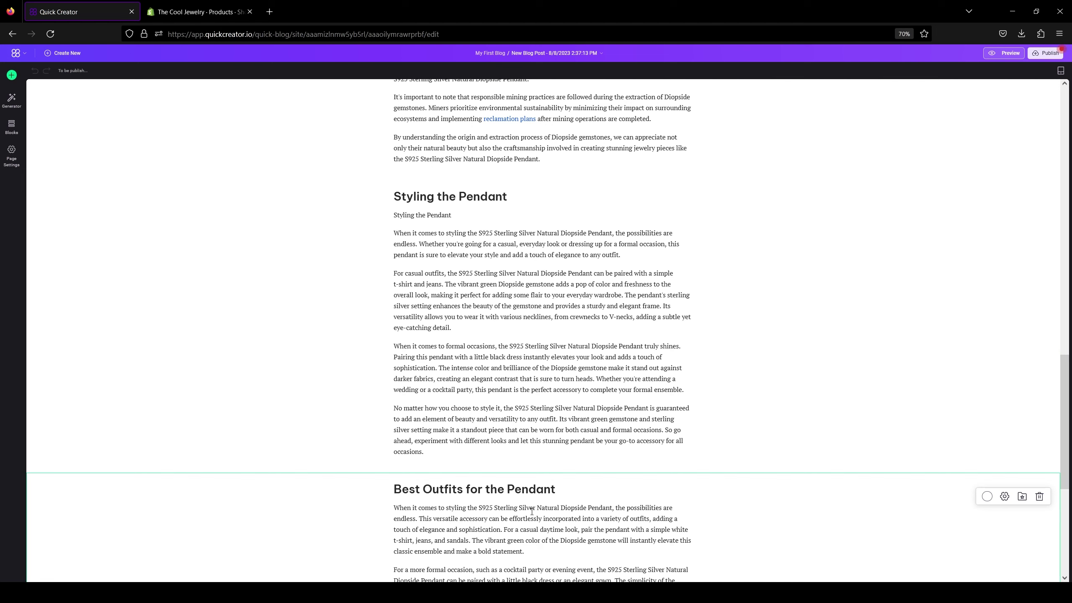
{"action": "left_click_drag", "start_coordinate": [686, 390], "coordinate": [381, 350]}
{"action": "key", "text": "BackSpace"}
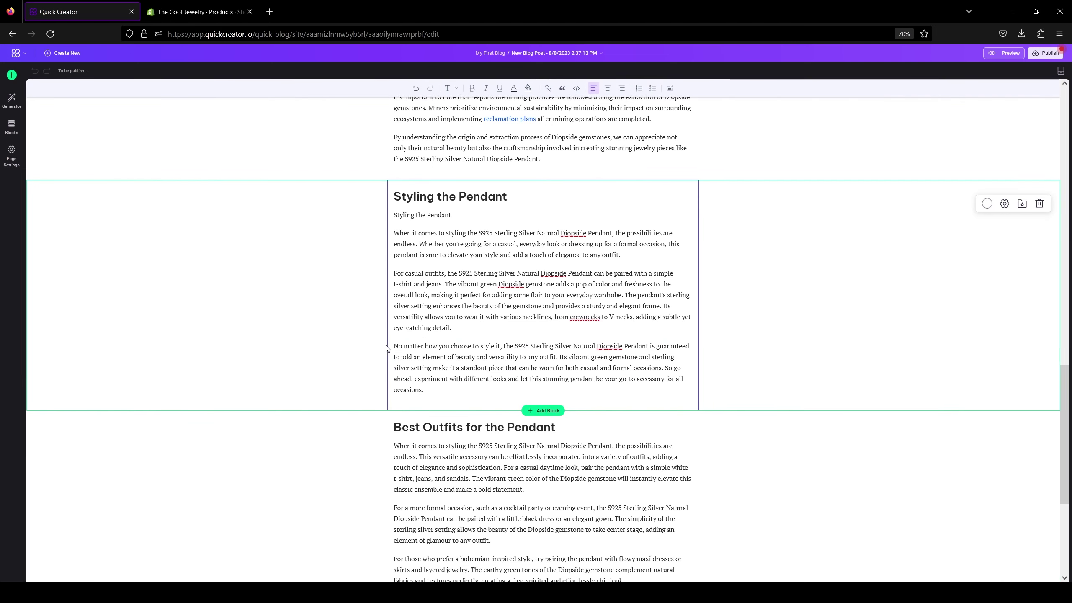
Step: Delete the paragraph starting "After extraction" from the Origin and Extraction of Diopside Gemstones section
{"action": "scroll", "coordinate": [528, 327], "scroll_direction": "up", "scroll_amount": 5}
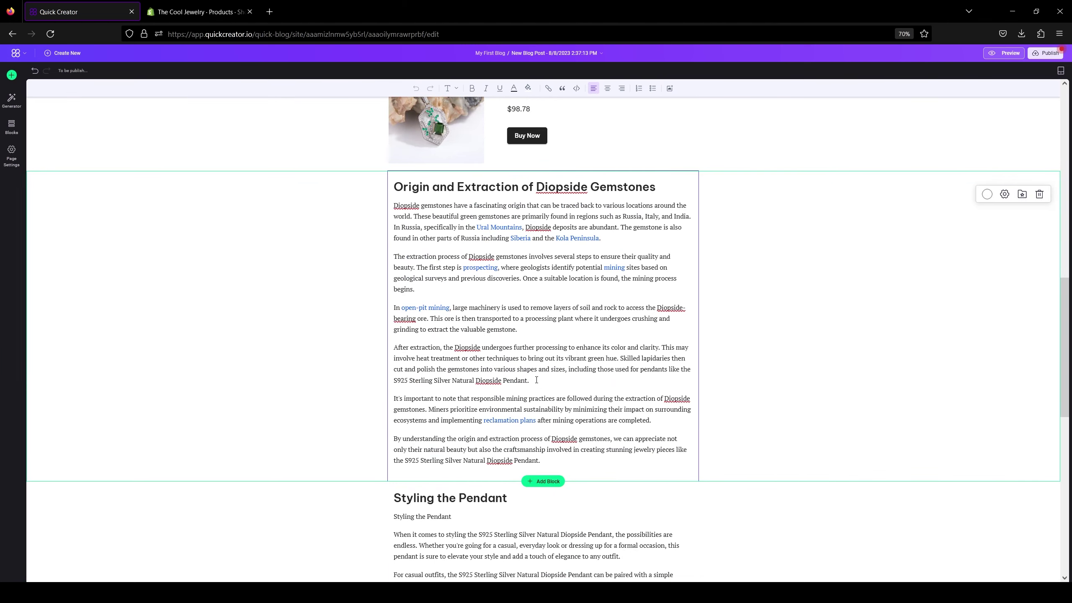
{"action": "left_click_drag", "start_coordinate": [529, 380], "coordinate": [388, 352]}
{"action": "key", "text": "BackSpace"}
Step: Publish the blog post and visit its live page
{"action": "scroll", "coordinate": [576, 359], "scroll_direction": "up", "scroll_amount": 15}
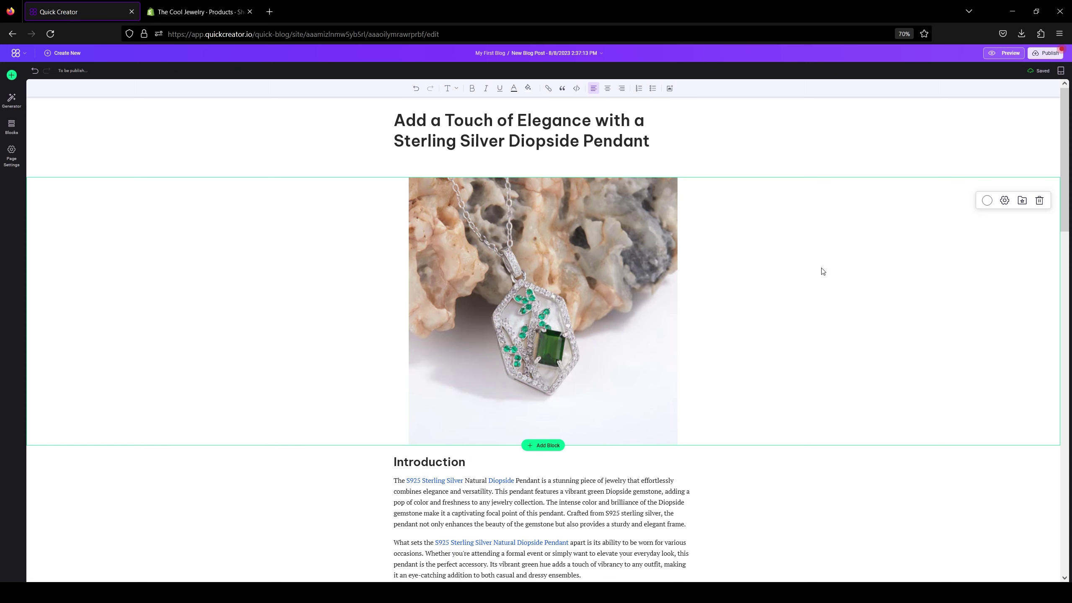
{"action": "left_click", "coordinate": [1044, 56]}
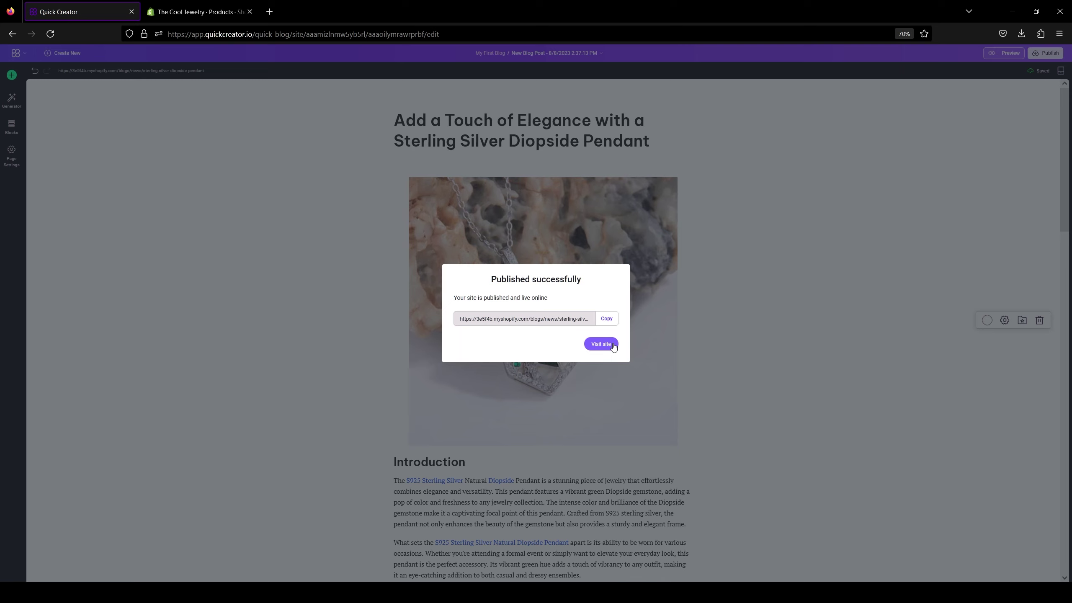
{"action": "left_click", "coordinate": [602, 344]}
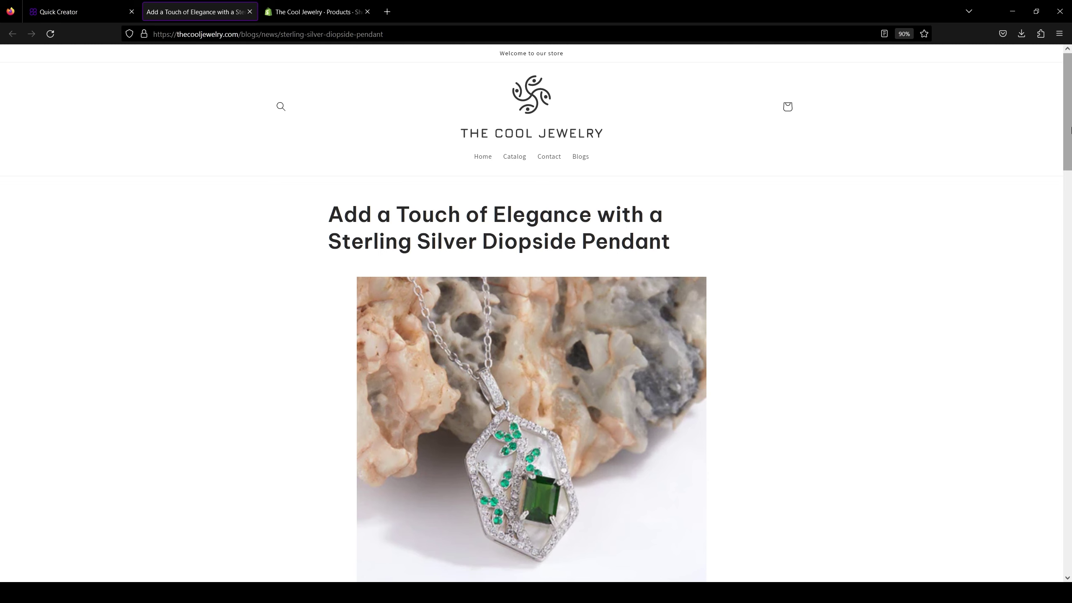
Step: Review the published article, test the pendant's Buy Now link, and return from the cart to the post
{"action": "left_click_drag", "start_coordinate": [1071, 130], "coordinate": [1071, 180]}
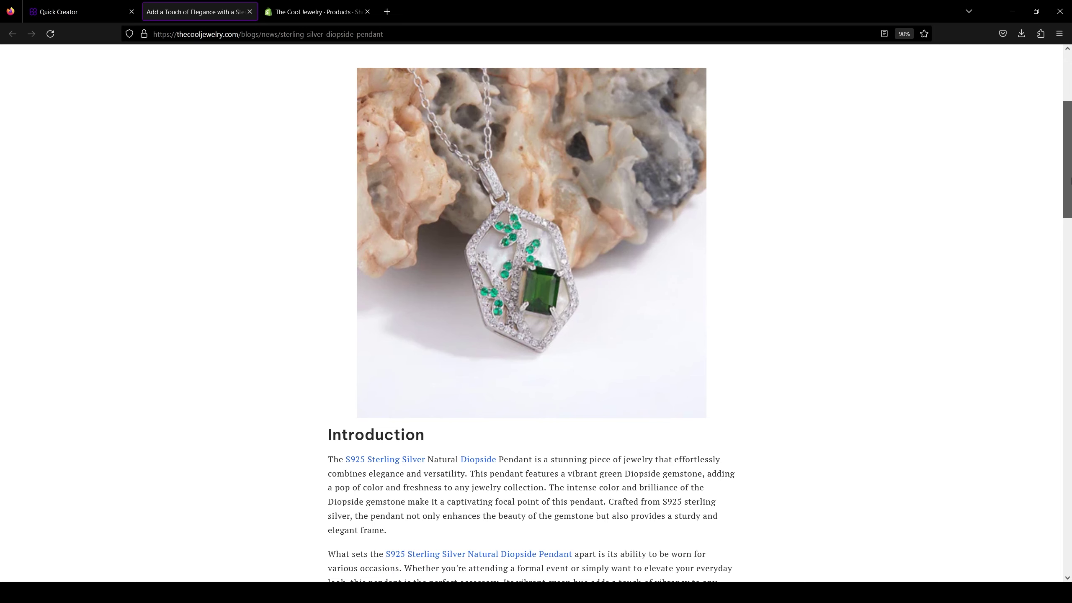
{"action": "left_click_drag", "start_coordinate": [1071, 181], "coordinate": [1067, 277]}
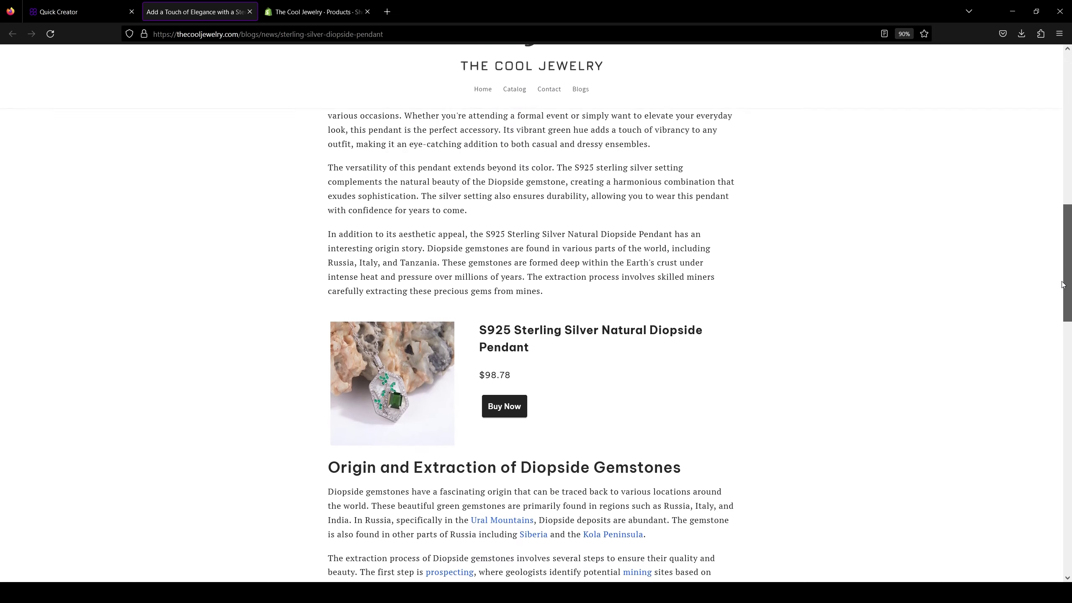
{"action": "left_click", "coordinate": [522, 409]}
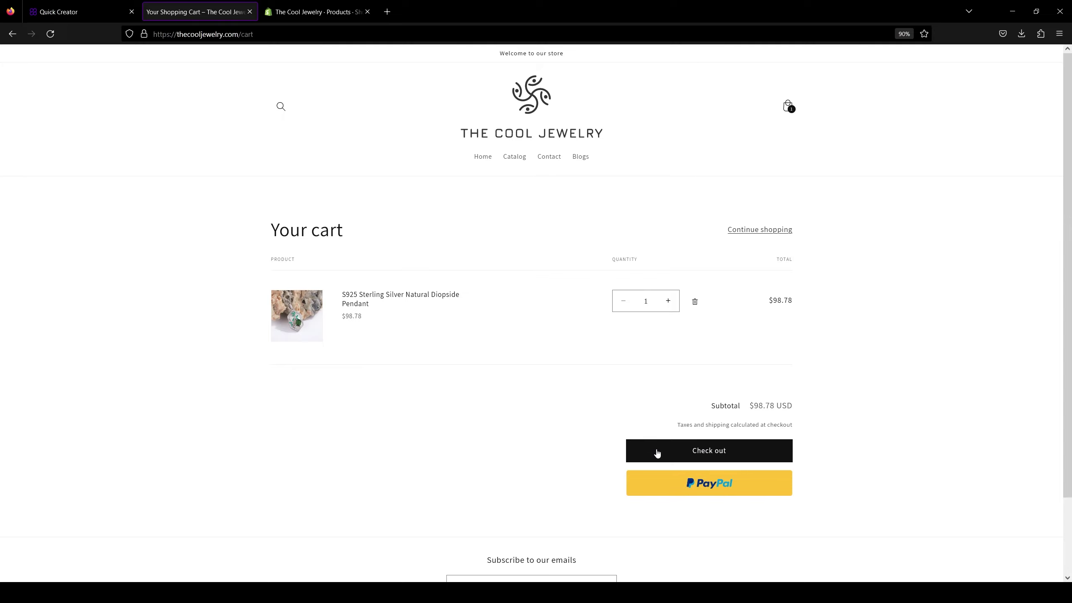
{"action": "left_click", "coordinate": [13, 34]}
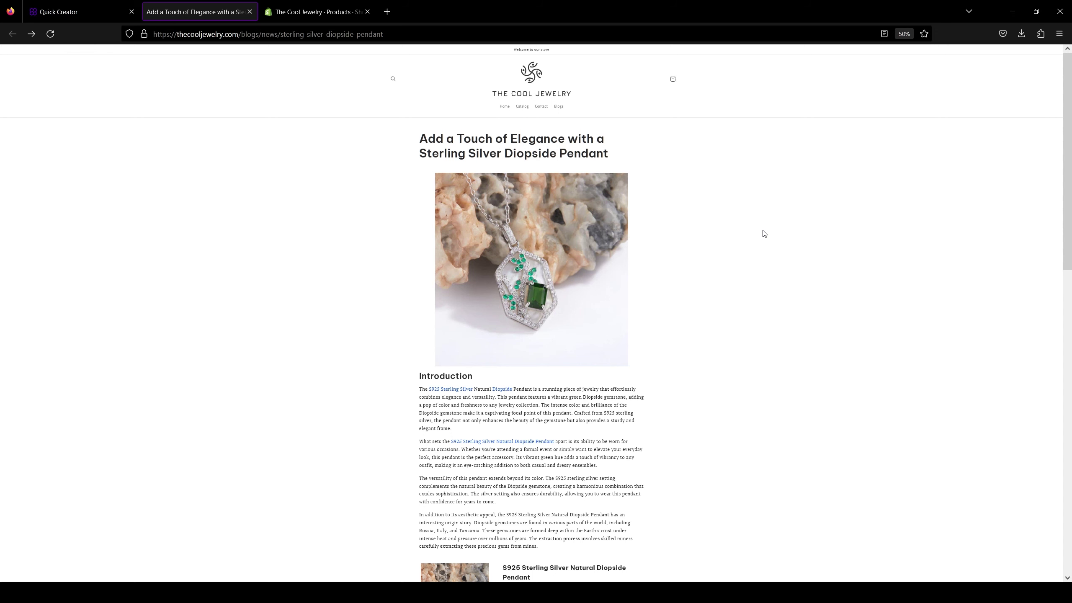
{"action": "scroll", "coordinate": [764, 234], "scroll_direction": "up", "scroll_amount": 2}
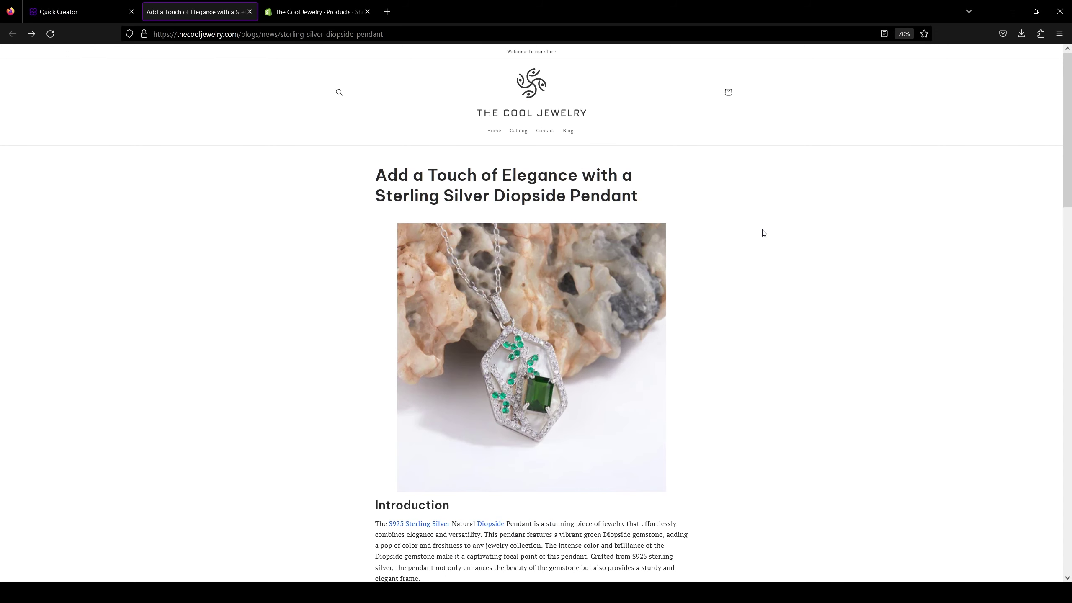